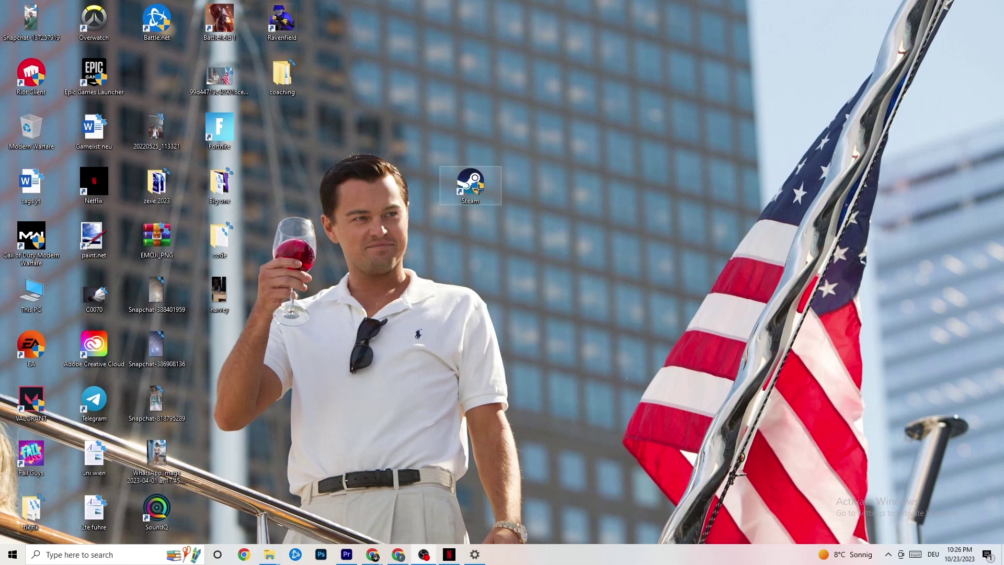
Nudge the Steam desktop shortcut slightly to the left into its new position
{"action": "left_click_drag", "start_coordinate": [488, 172], "coordinate": [425, 172]}
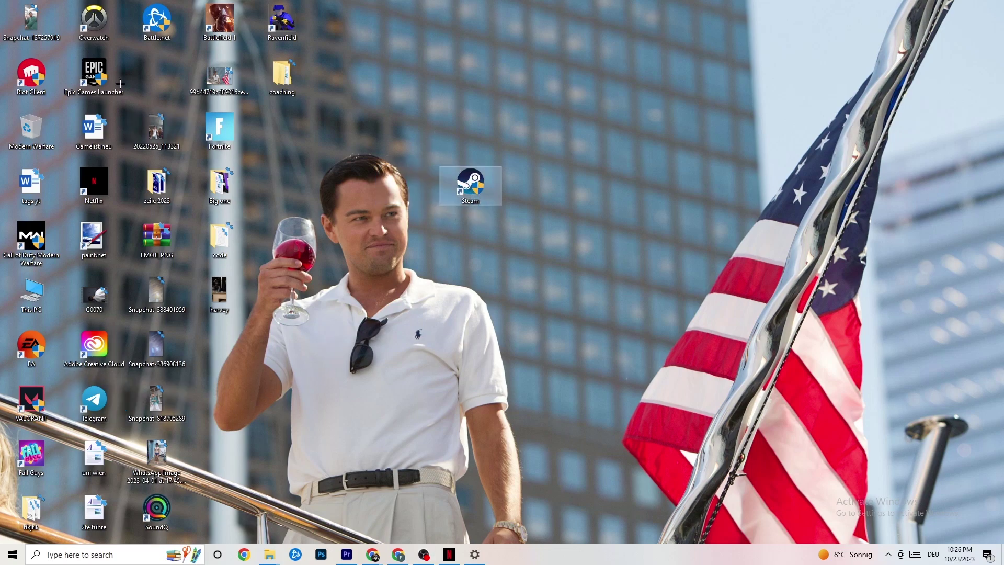
{"action": "left_click_drag", "start_coordinate": [476, 196], "coordinate": [479, 199]}
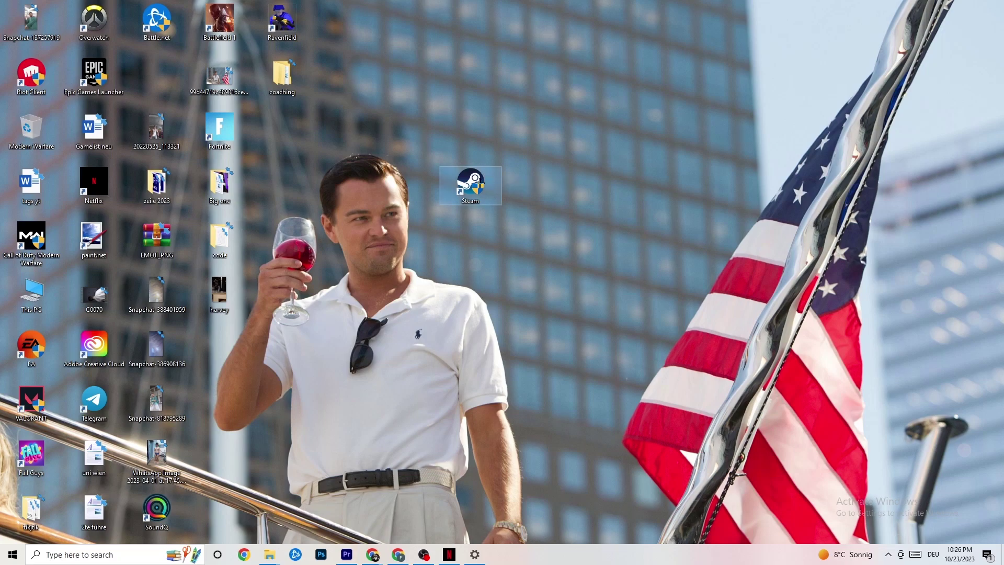
{"action": "right_click", "coordinate": [480, 183]}
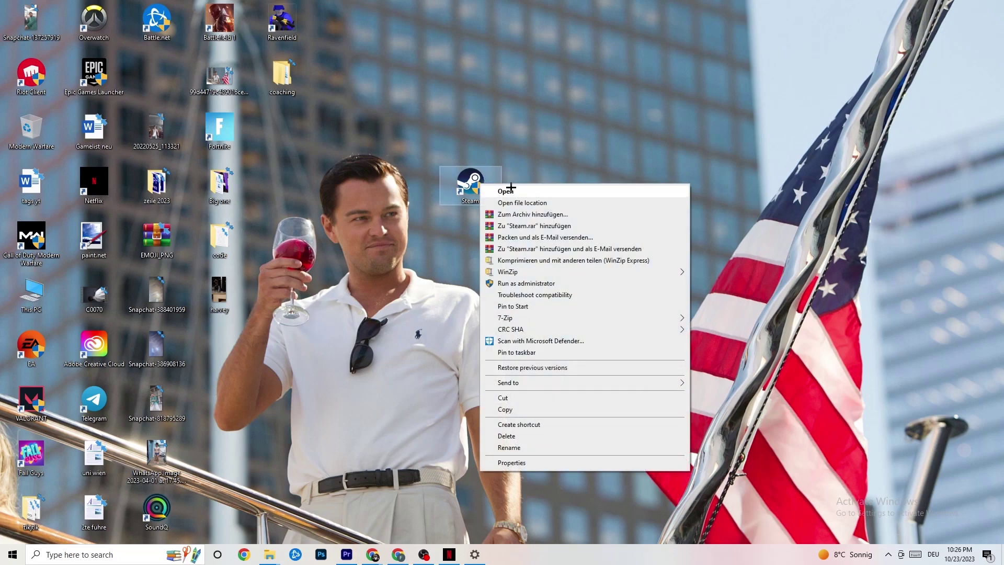
{"action": "left_click", "coordinate": [445, 279]}
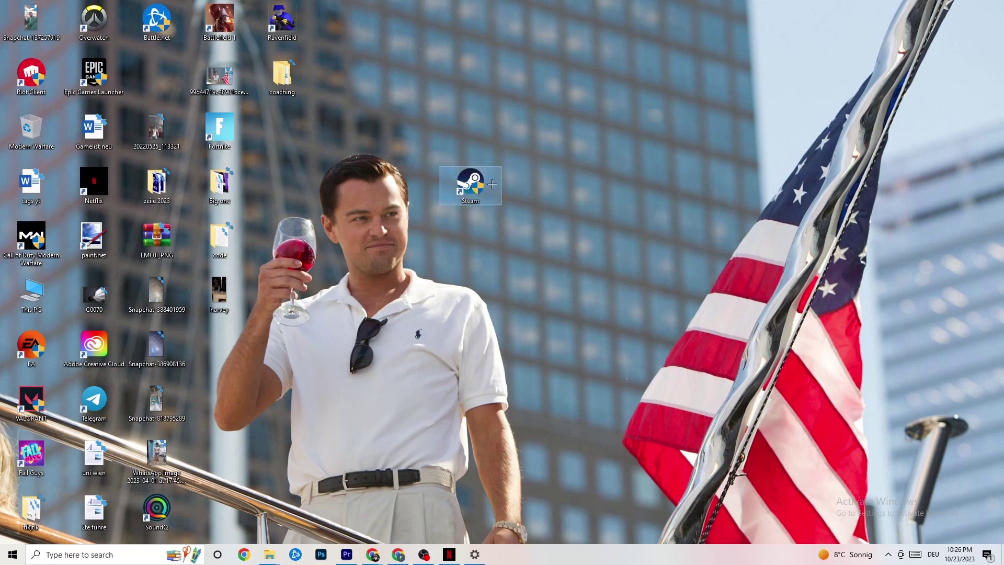
Set the Steam shortcut's compatibility mode to Windows 8 with Run as administrator, and save
{"action": "right_click", "coordinate": [469, 186]}
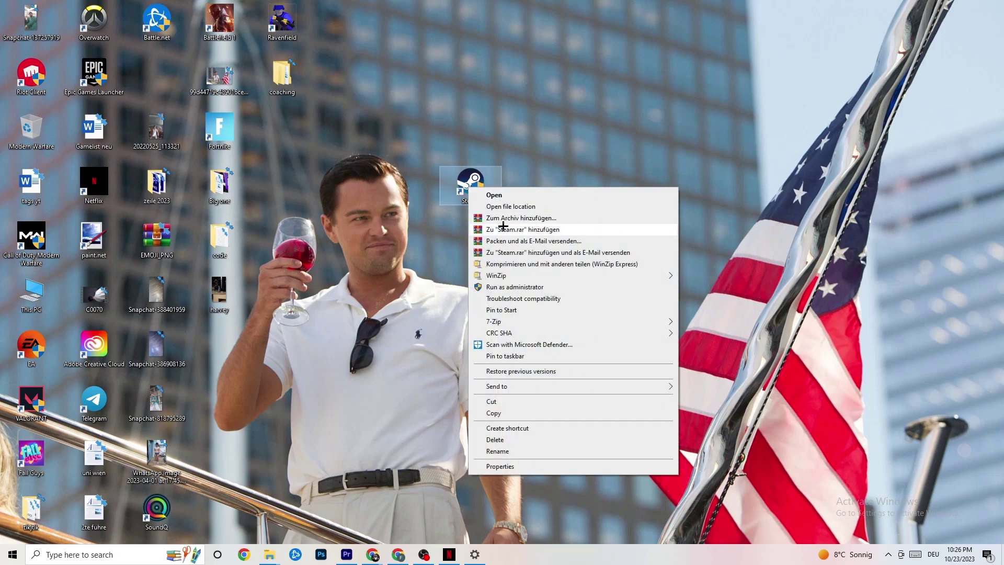
{"action": "left_click", "coordinate": [522, 466]}
{"action": "left_click_drag", "start_coordinate": [544, 200], "coordinate": [494, 119]}
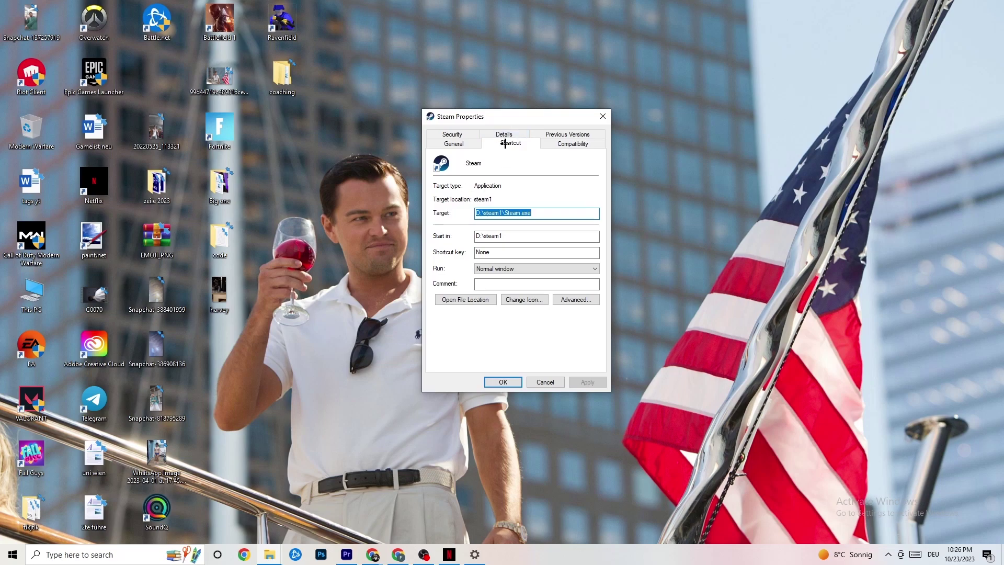
{"action": "left_click", "coordinate": [546, 143]}
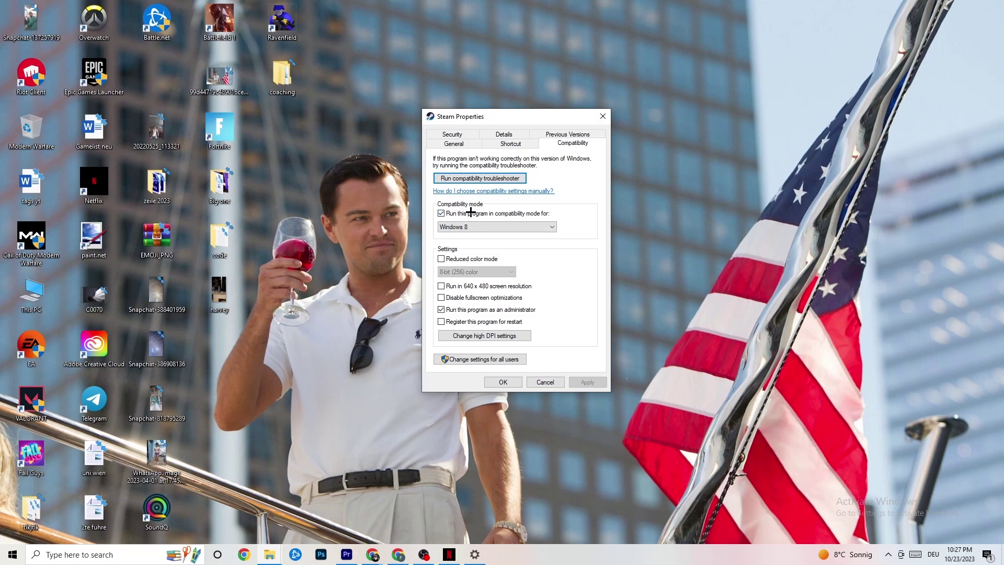
{"action": "left_click", "coordinate": [440, 214]}
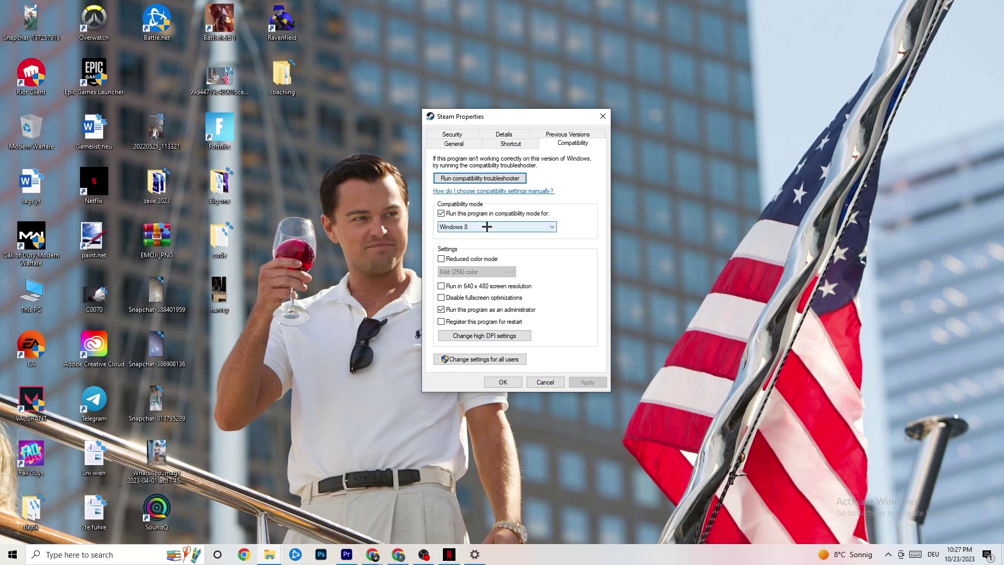
{"action": "left_click", "coordinate": [487, 226]}
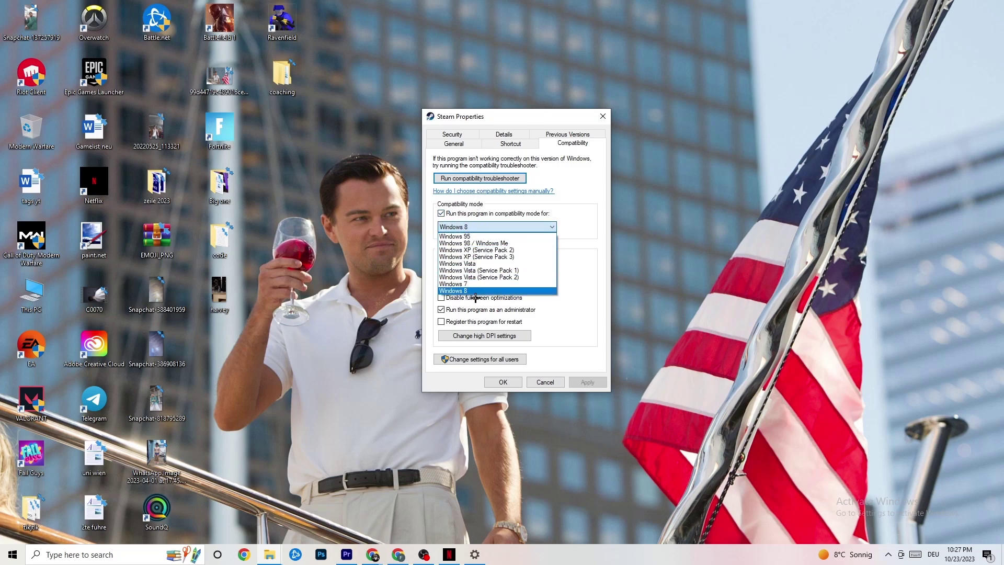
{"action": "left_click", "coordinate": [570, 230]}
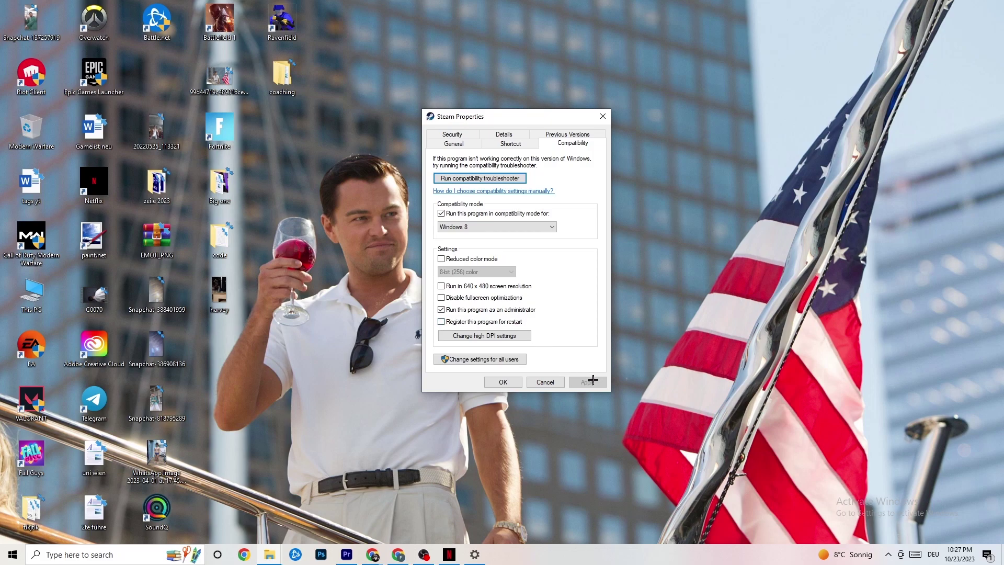
{"action": "left_click", "coordinate": [503, 382]}
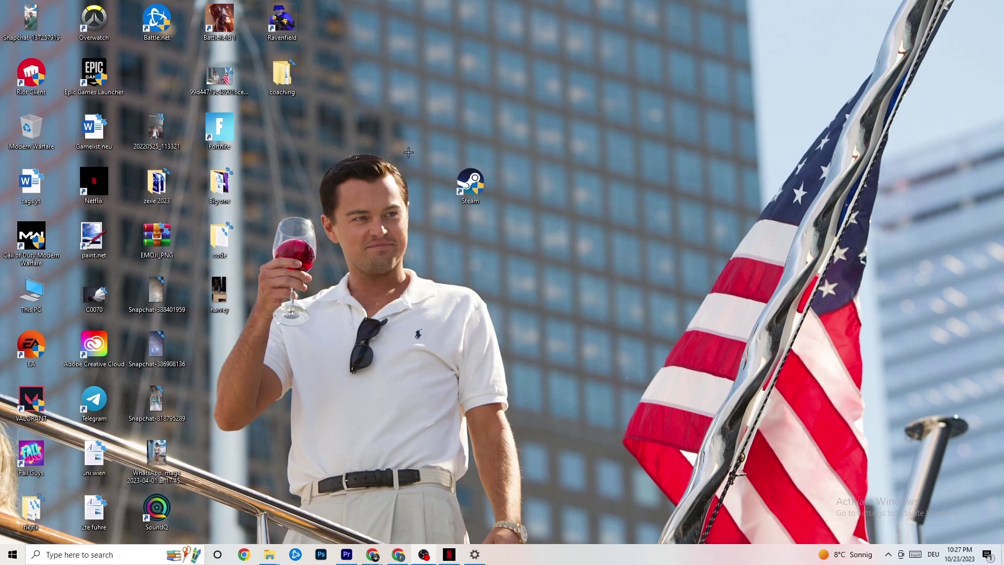
{"action": "key", "text": "super"}
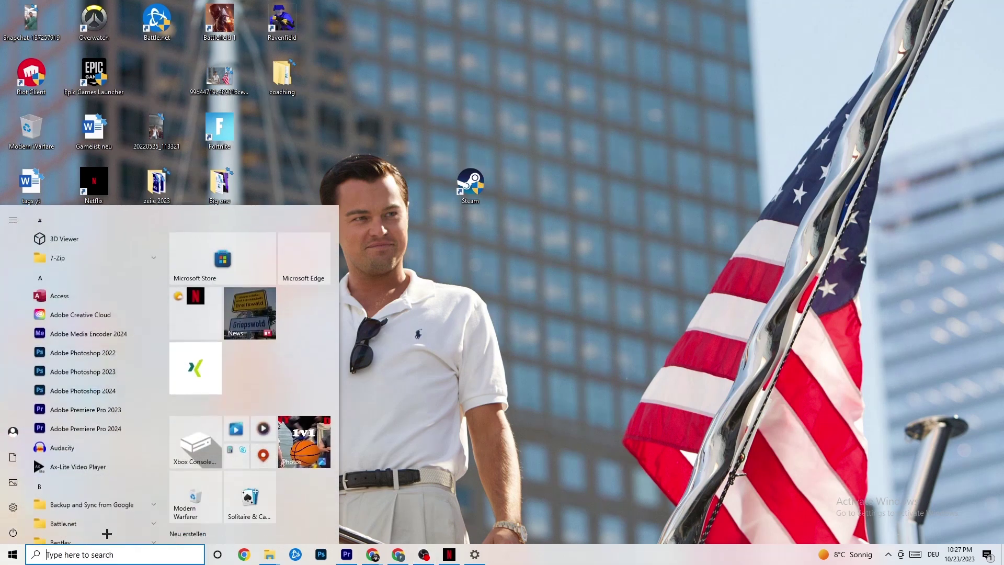
{"action": "key", "text": "super"}
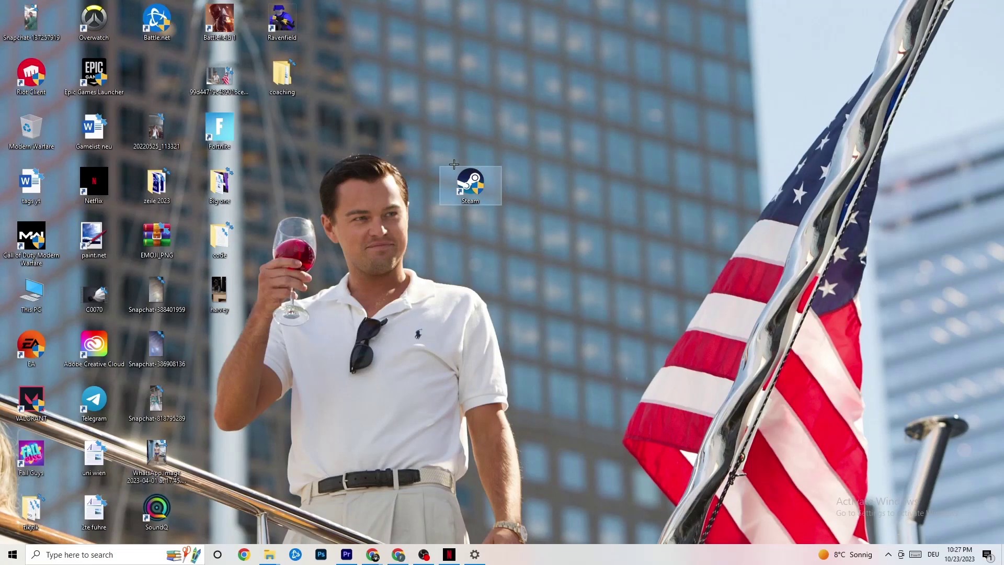
{"action": "right_click", "coordinate": [461, 192]}
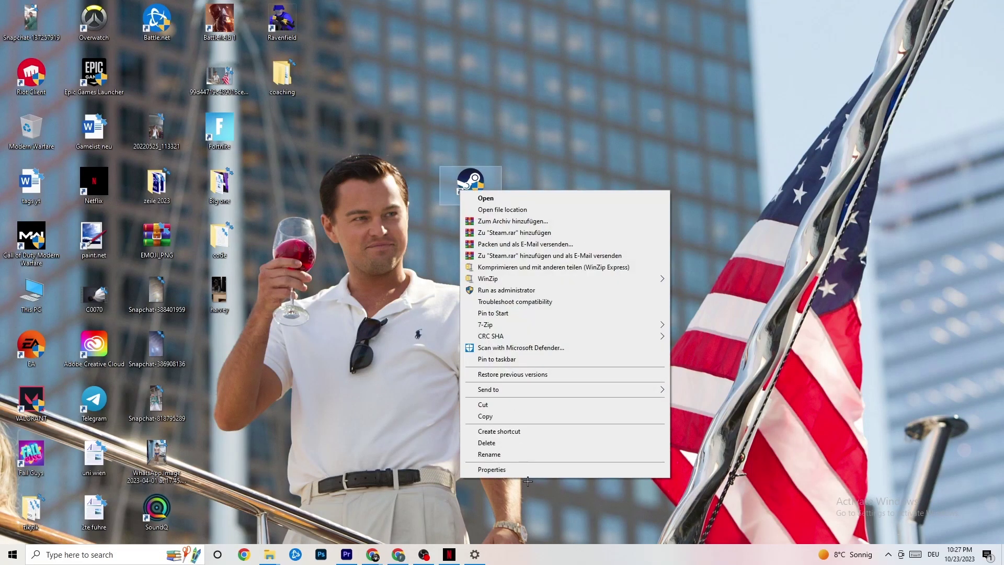
{"action": "left_click", "coordinate": [431, 294]}
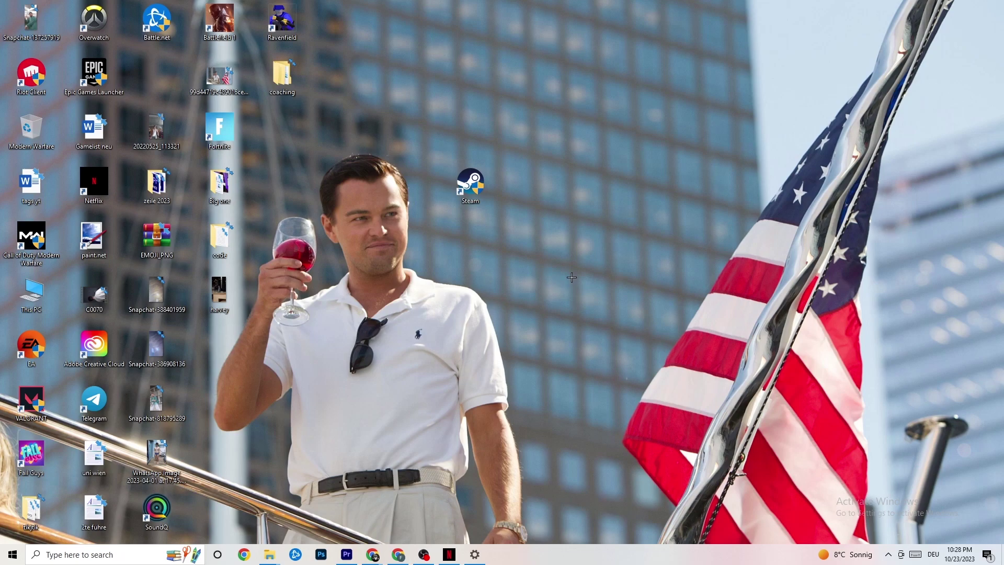
Launch Task Manager from the taskbar and maximize it to show all processes
{"action": "right_click", "coordinate": [557, 561]}
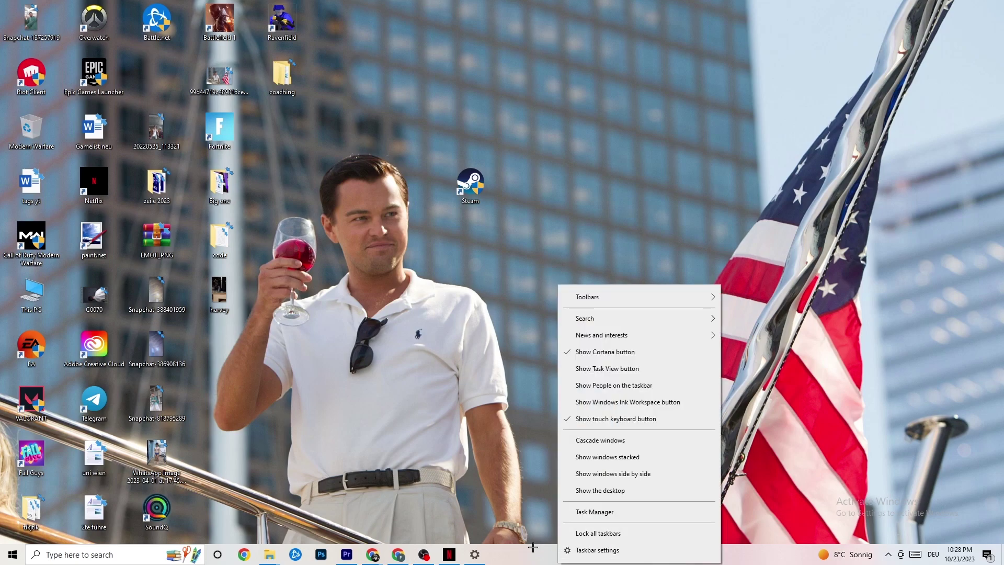
{"action": "left_click", "coordinate": [601, 511]}
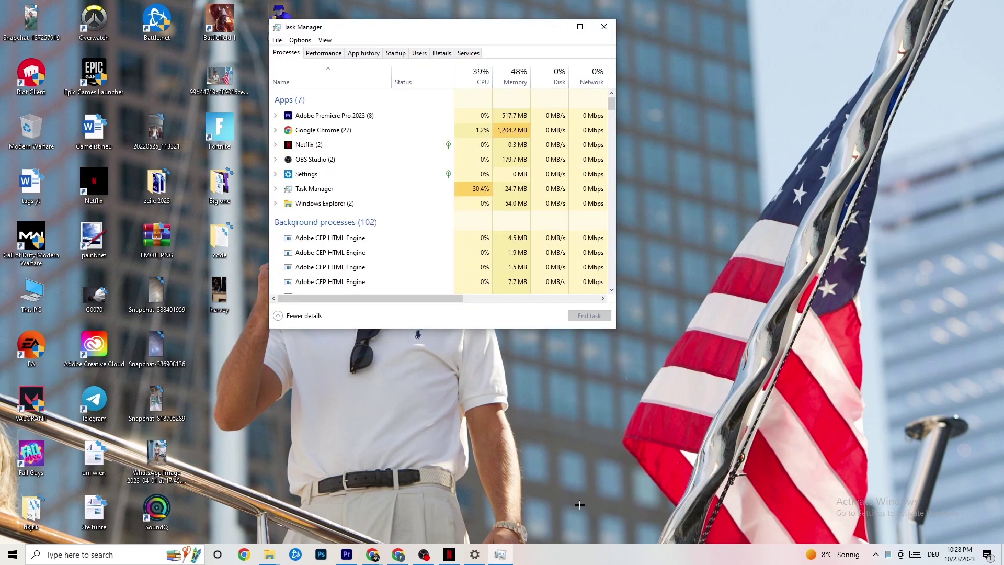
{"action": "left_click", "coordinate": [580, 26]}
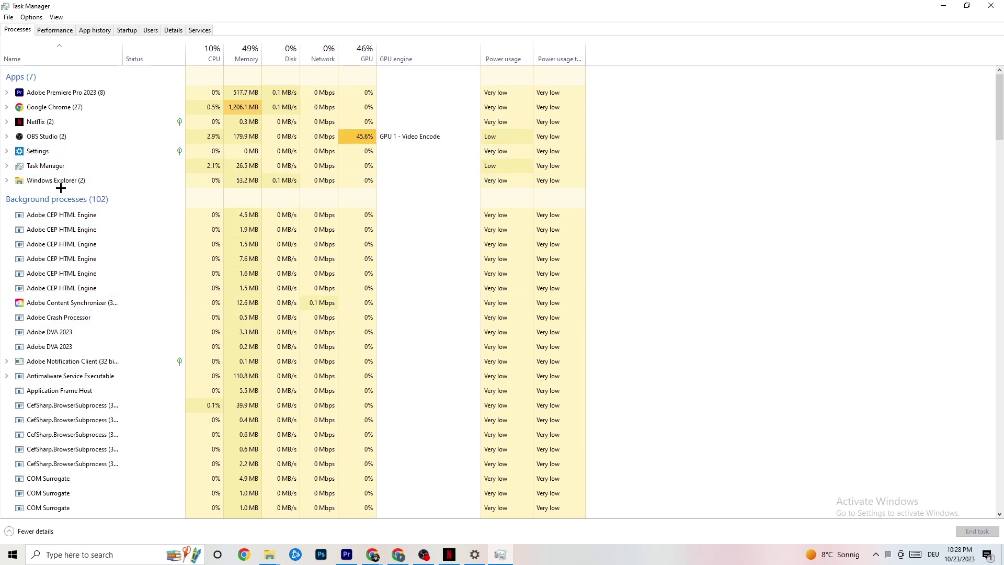
Check Google Chrome's process options without ending it, then show the Details list
{"action": "right_click", "coordinate": [71, 108]}
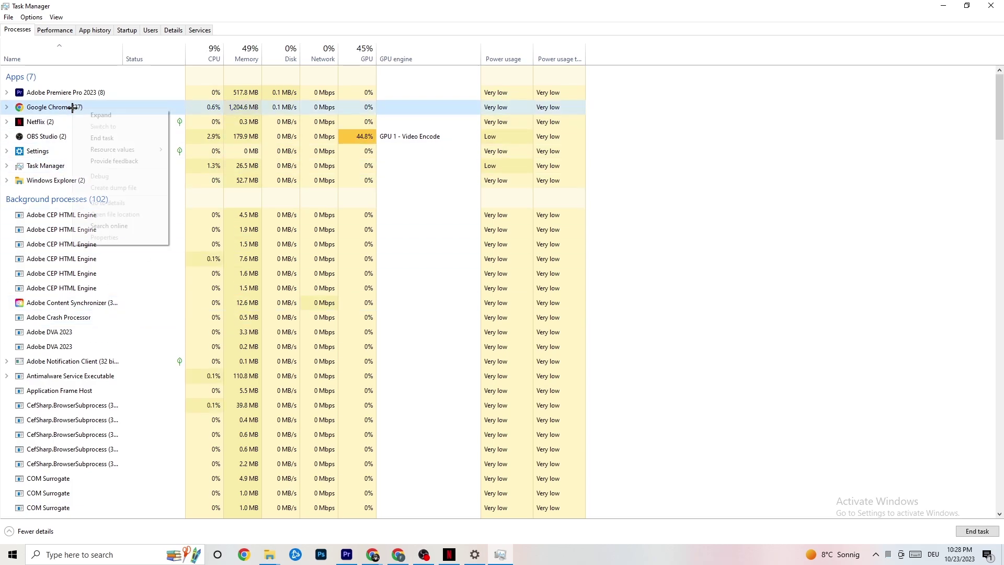
{"action": "left_click", "coordinate": [715, 125]}
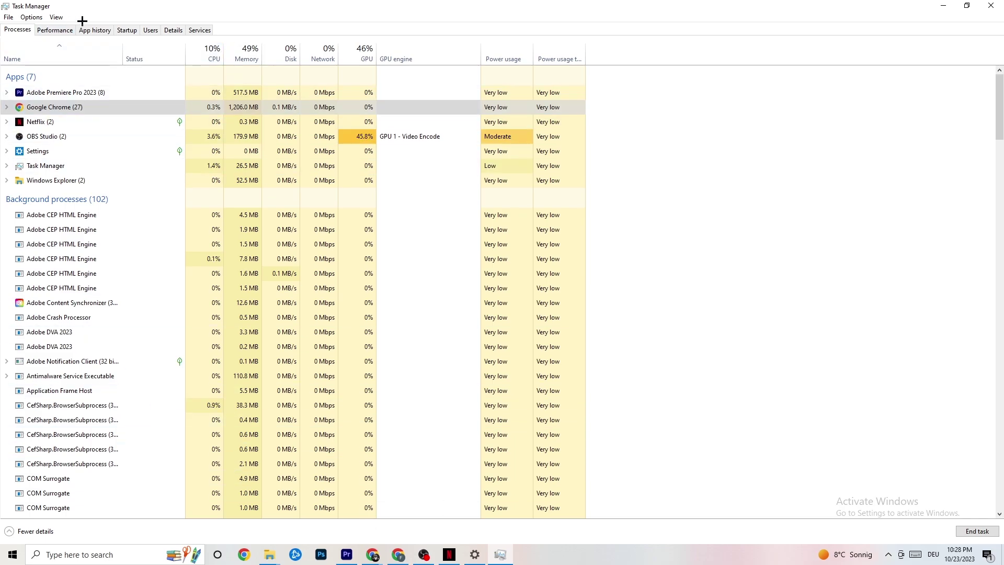
{"action": "left_click", "coordinate": [173, 30]}
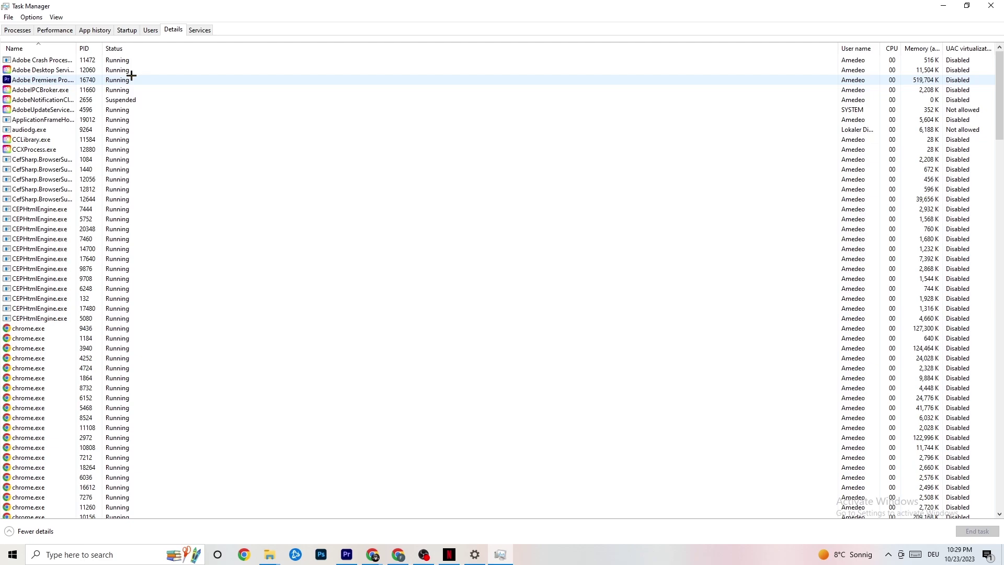
Review Premiere Pro's priority levels without changing them, then show the Startup apps list
{"action": "right_click", "coordinate": [55, 81]}
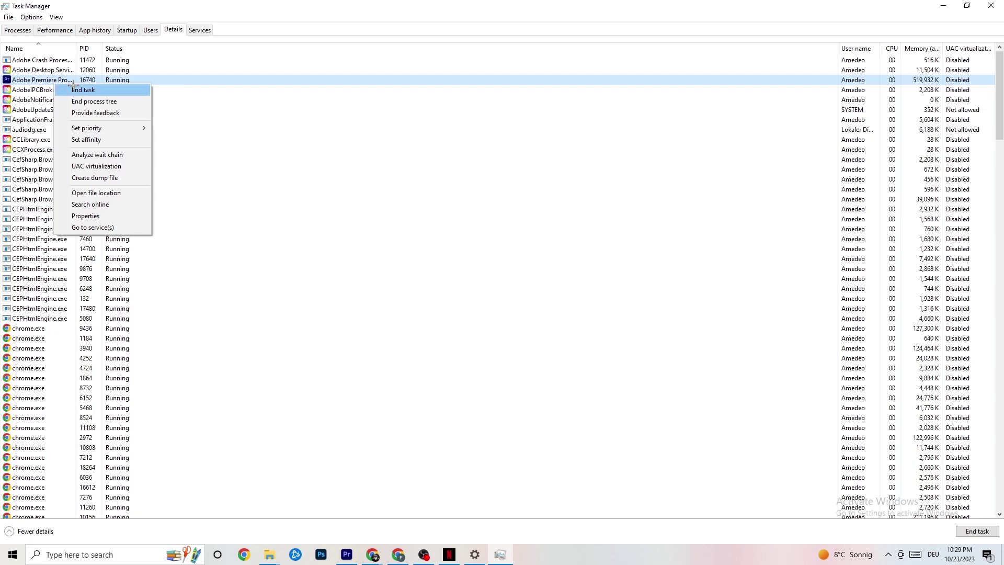
{"action": "mouse_move", "coordinate": [95, 129]}
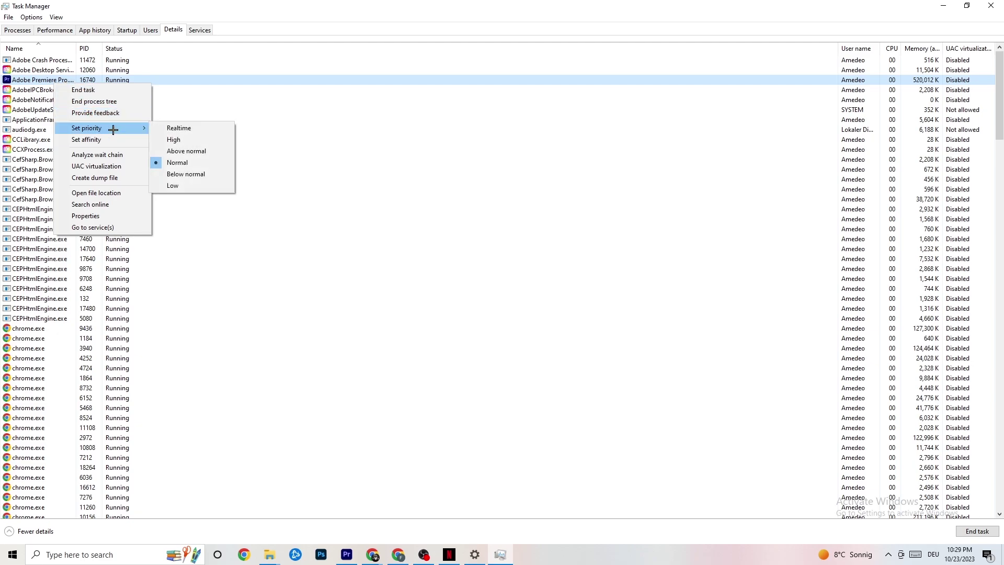
{"action": "left_click", "coordinate": [138, 124]}
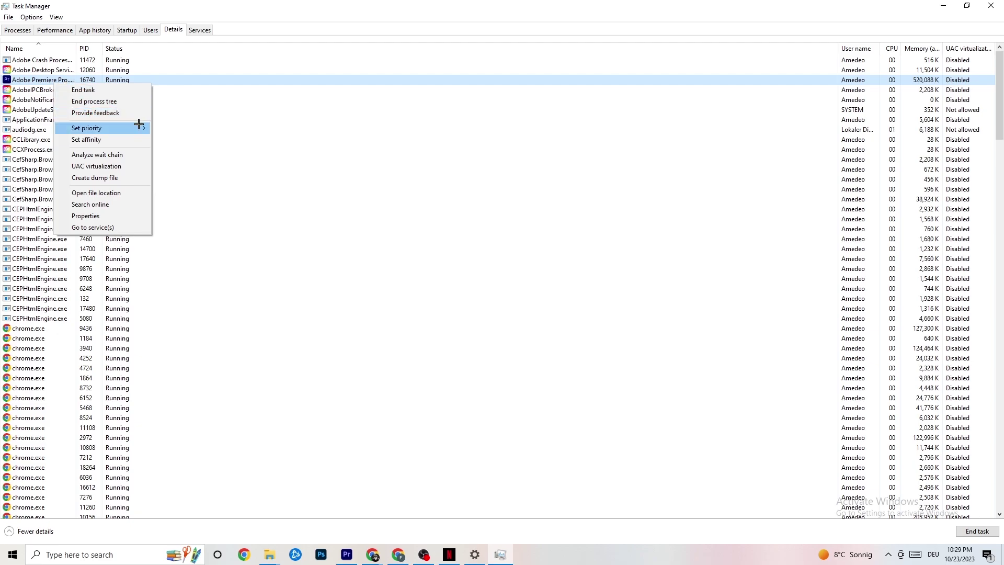
{"action": "left_click", "coordinate": [138, 124]}
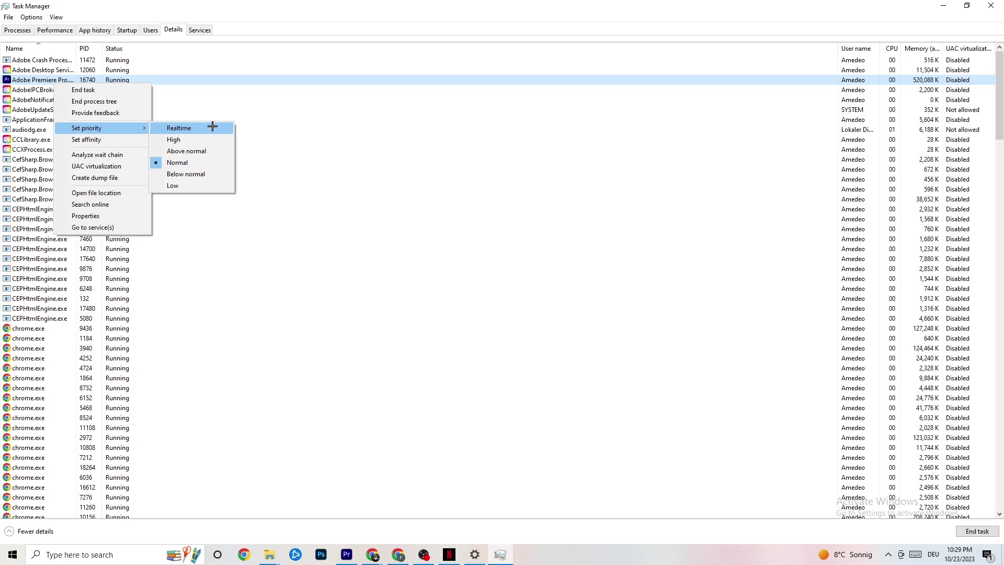
{"action": "left_click", "coordinate": [271, 110]}
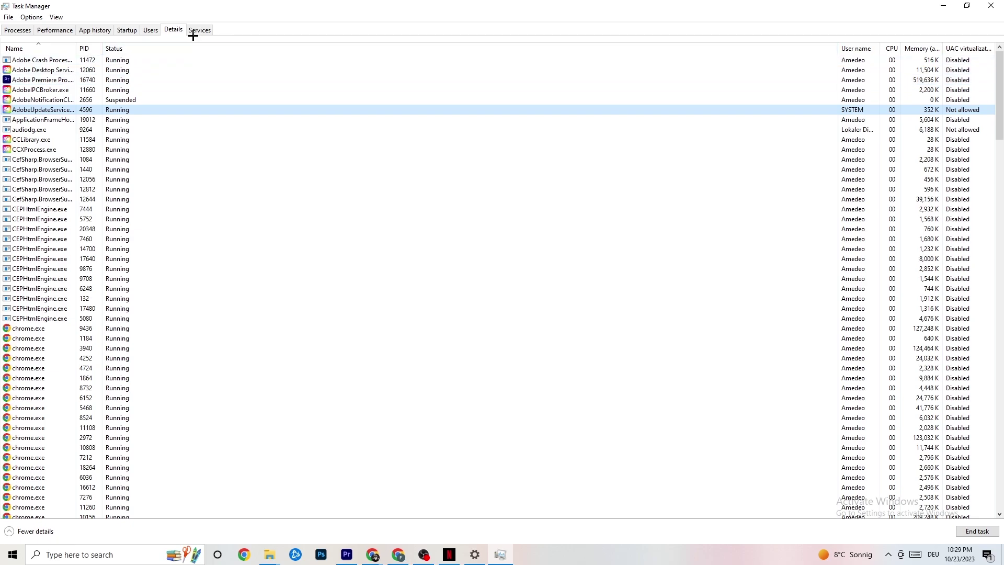
{"action": "left_click", "coordinate": [127, 30]}
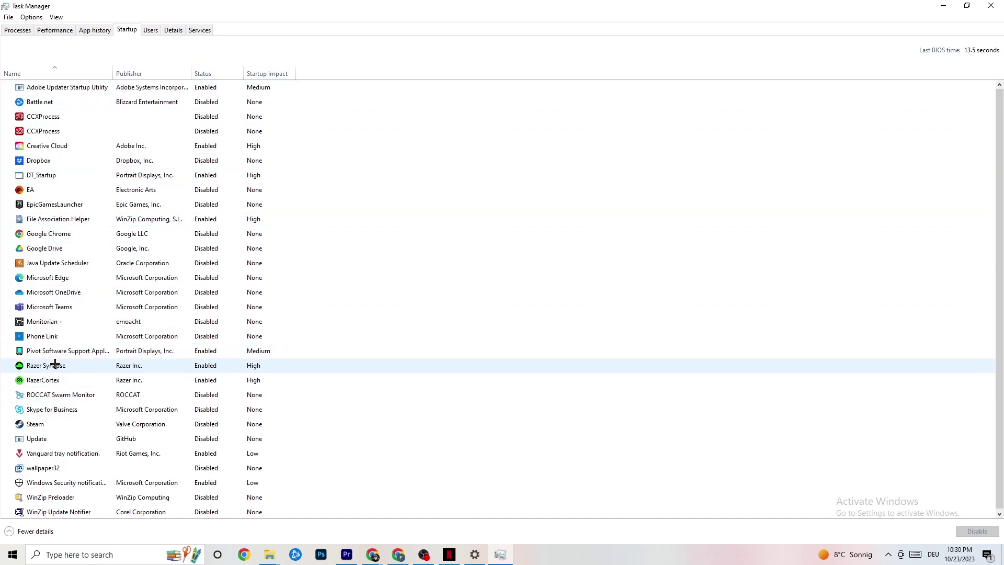
Leave the Razer Synapse startup entry enabled and close Task Manager
{"action": "right_click", "coordinate": [203, 366]}
{"action": "left_click", "coordinate": [517, 53]}
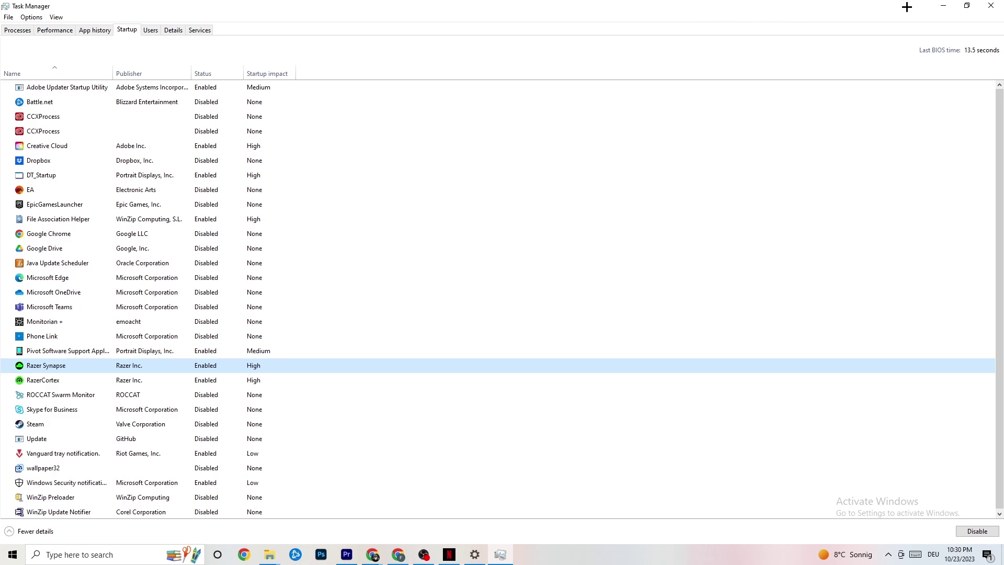
{"action": "left_click", "coordinate": [986, 5]}
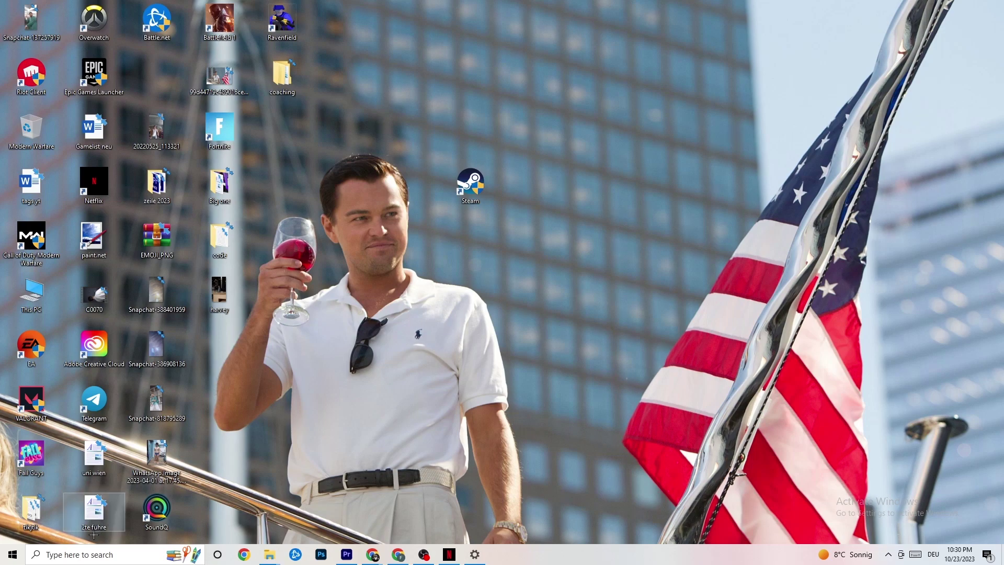
Open Windows Settings from the Start menu and go to System > Display
{"action": "left_click", "coordinate": [7, 560]}
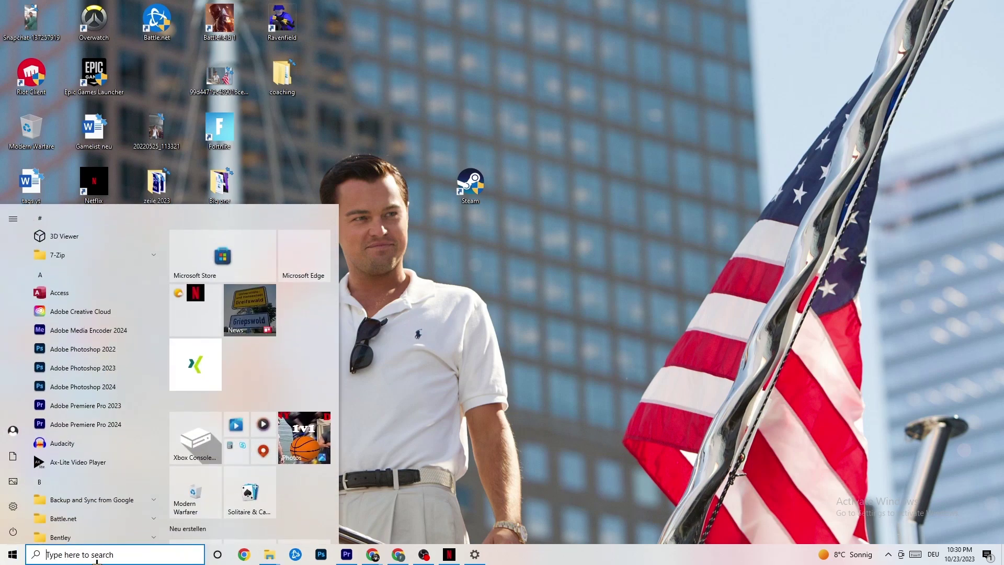
{"action": "left_click", "coordinate": [14, 507]}
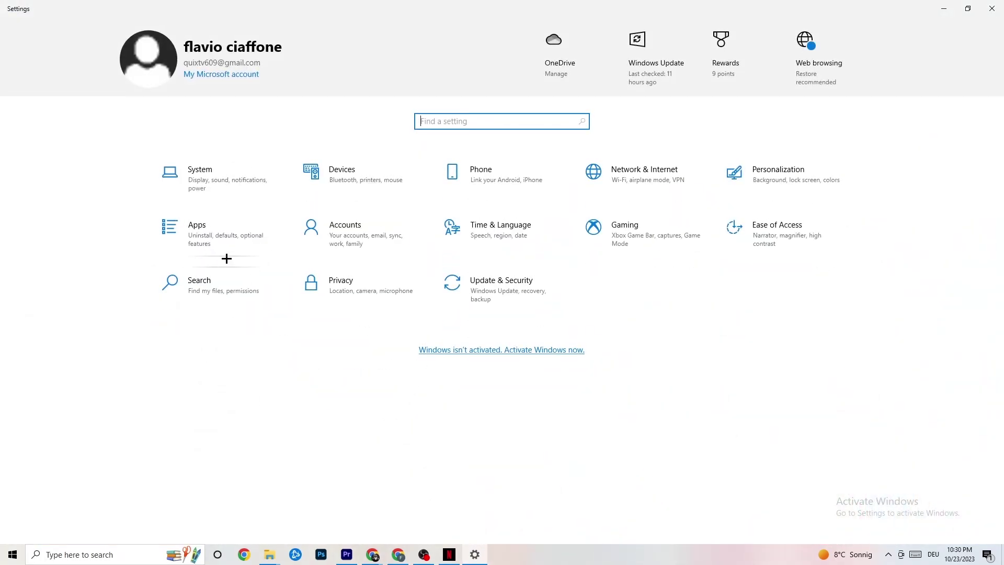
{"action": "left_click", "coordinate": [218, 177]}
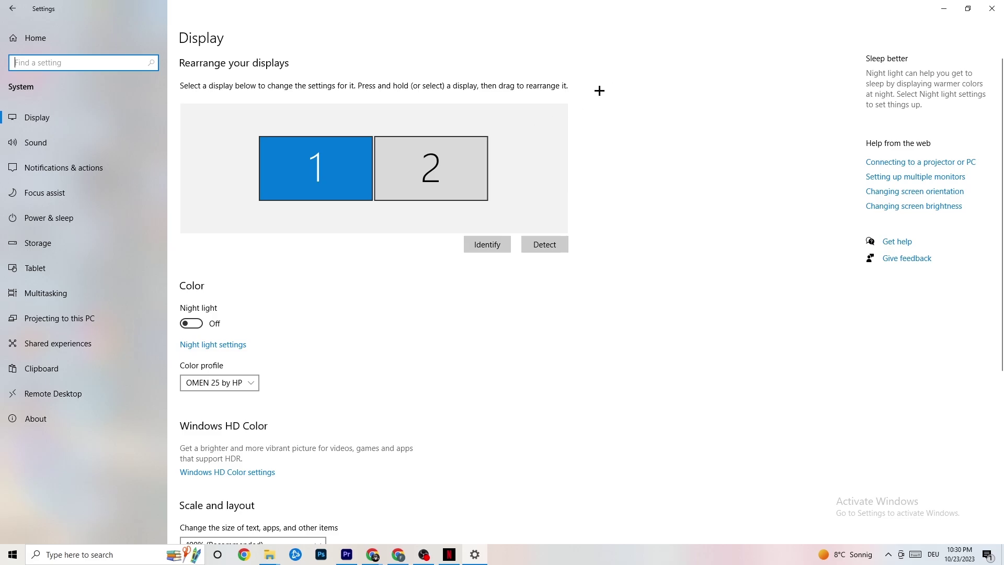
Keep Scale and layout at 100% (Recommended), then move to the Power & sleep page
{"action": "scroll", "coordinate": [489, 118], "scroll_direction": "down", "scroll_amount": 5}
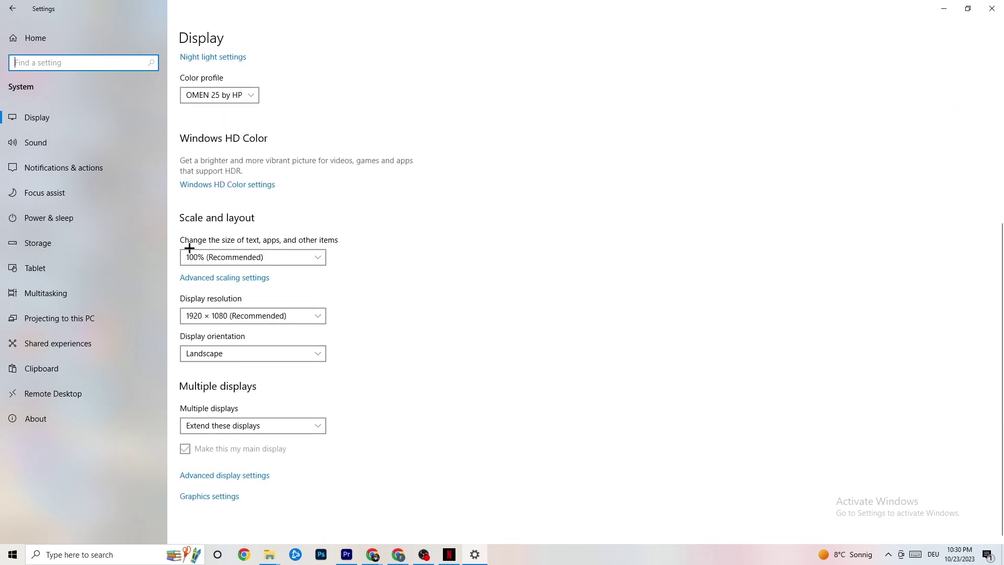
{"action": "left_click", "coordinate": [293, 257]}
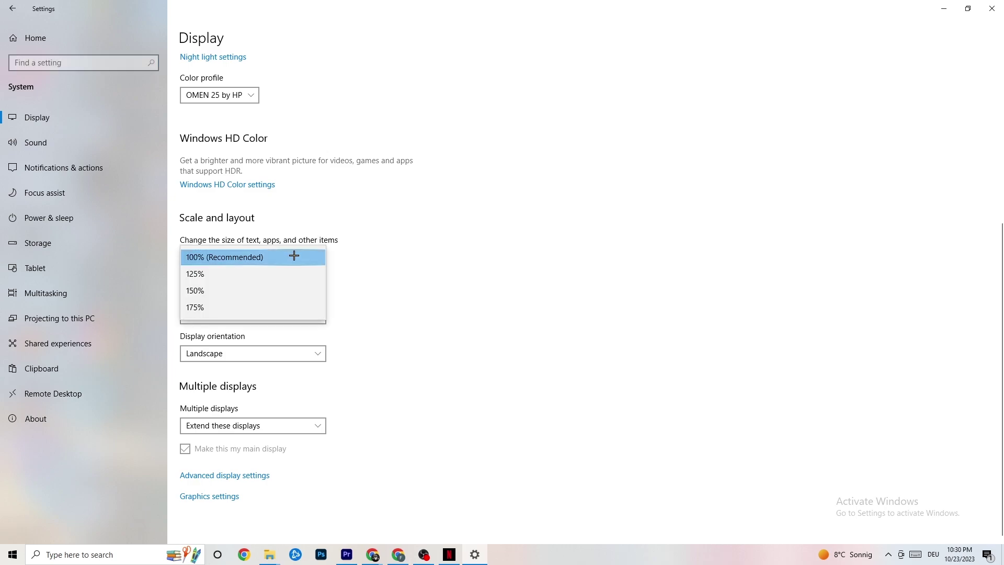
{"action": "left_click", "coordinate": [395, 202]}
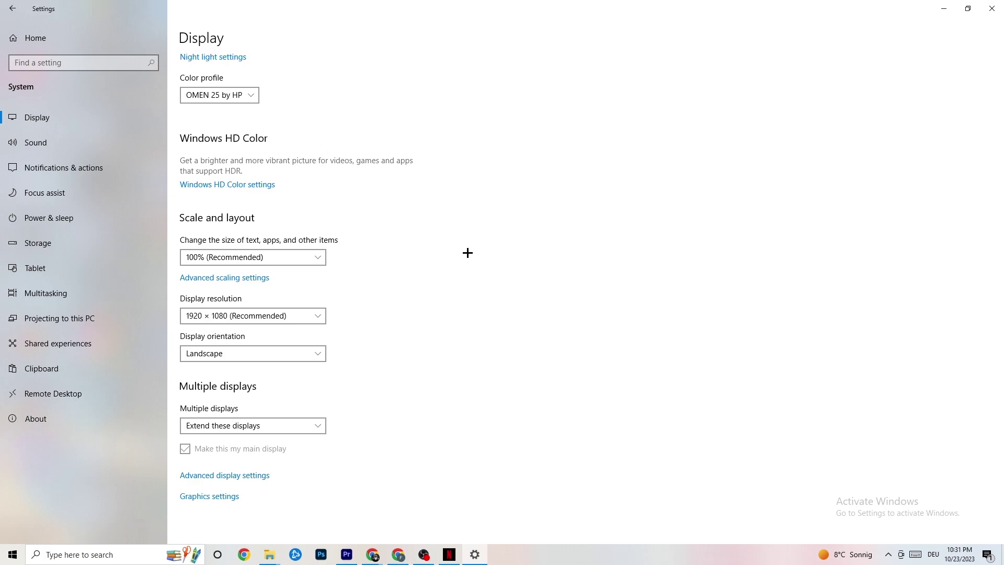
{"action": "left_click", "coordinate": [63, 217]}
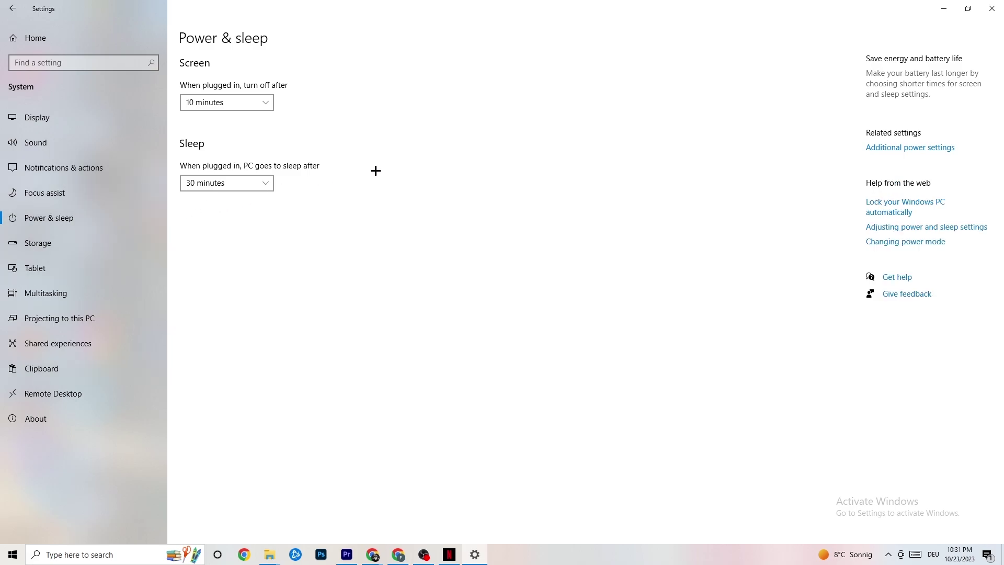
Review the power plans in Power Options with Balanced kept, then go to Storage
{"action": "left_click", "coordinate": [929, 148]}
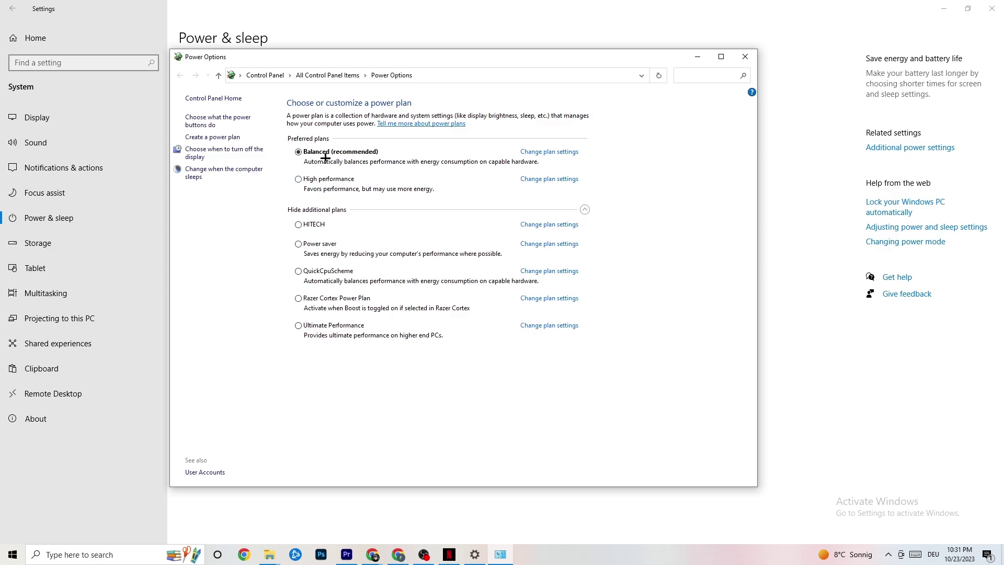
{"action": "left_click", "coordinate": [745, 56]}
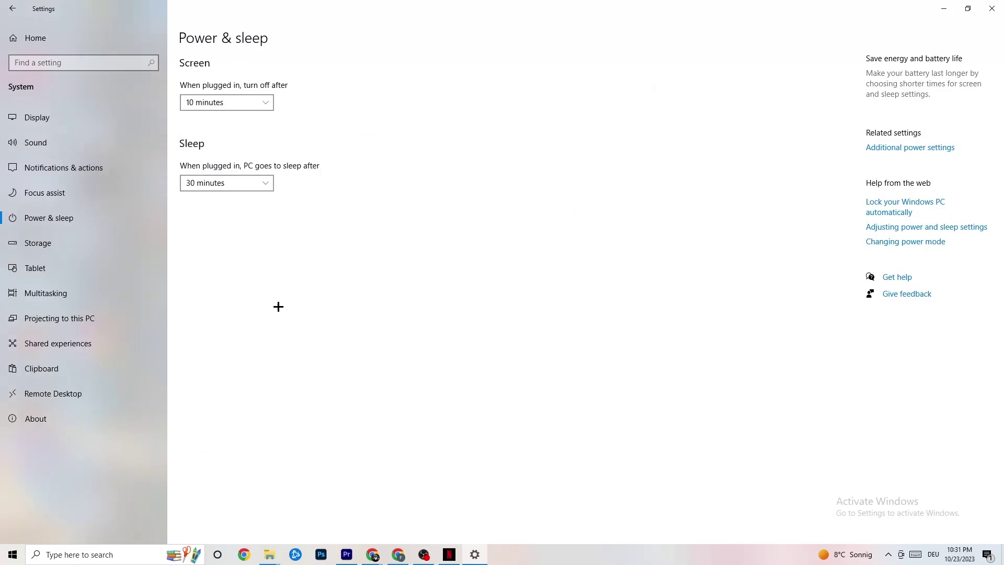
{"action": "left_click", "coordinate": [78, 248]}
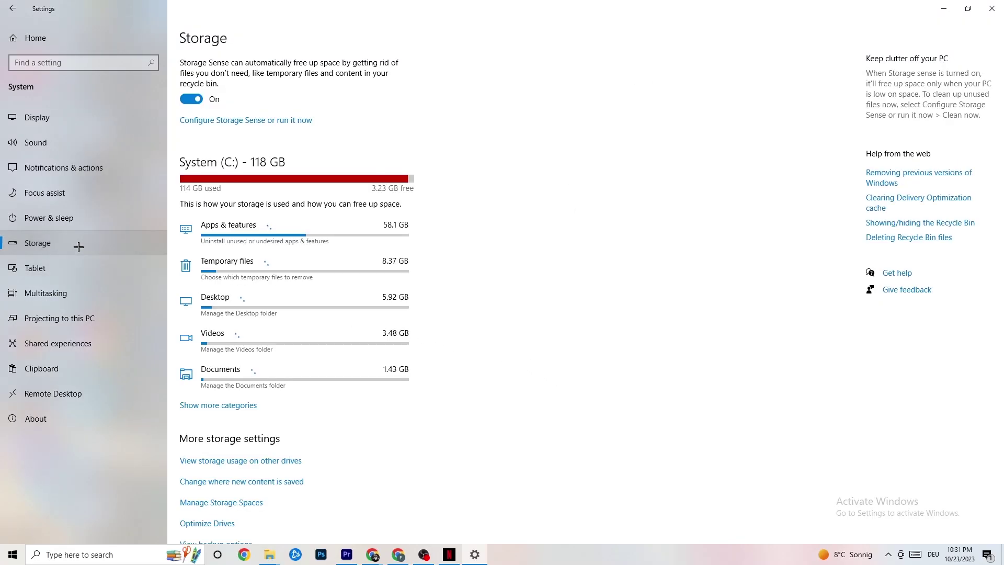
Keep Storage Sense on Every week, run Clean now, and return to Settings home
{"action": "left_click", "coordinate": [237, 121]}
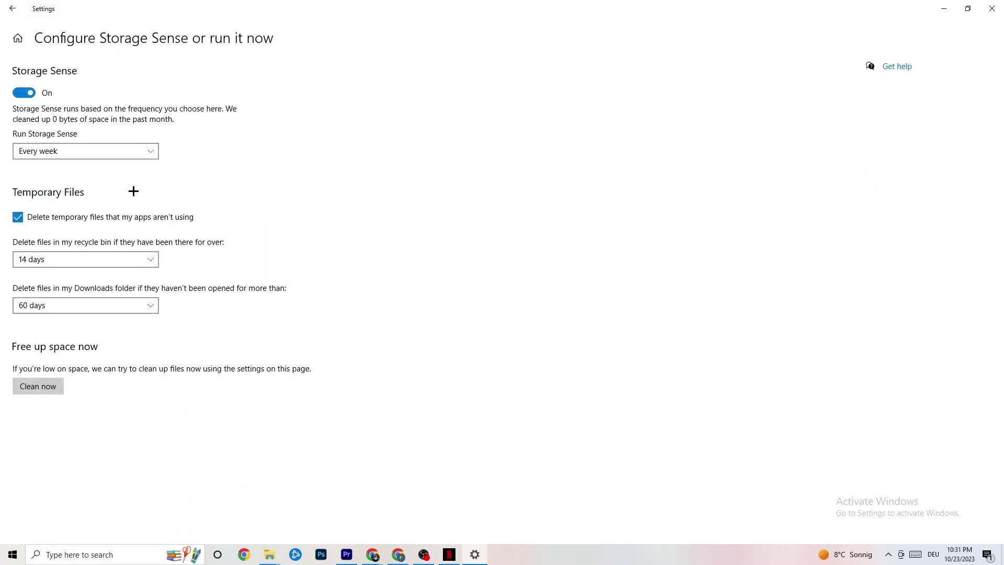
{"action": "left_click", "coordinate": [112, 151]}
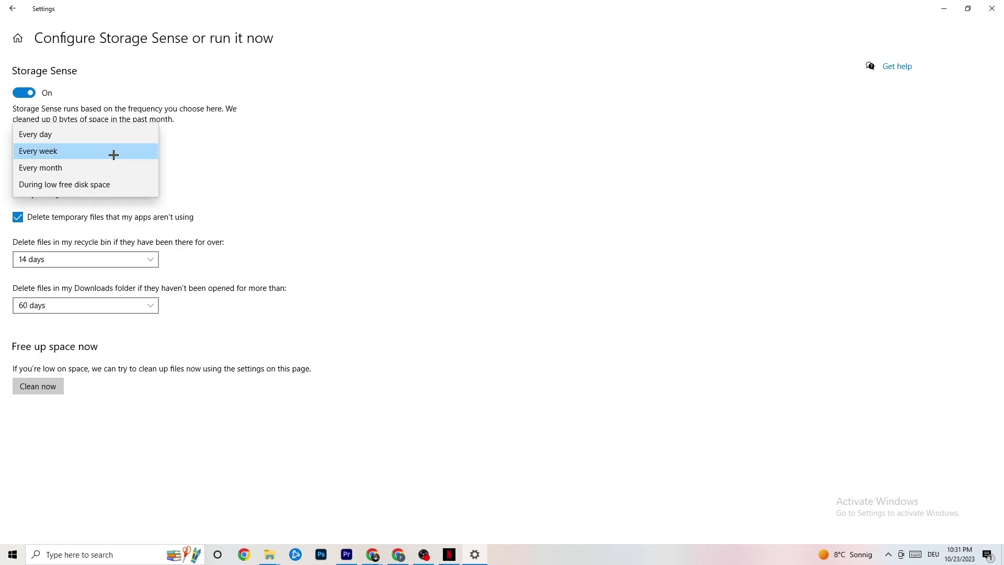
{"action": "left_click", "coordinate": [112, 152]}
{"action": "left_click", "coordinate": [87, 155]}
{"action": "left_click", "coordinate": [155, 156]}
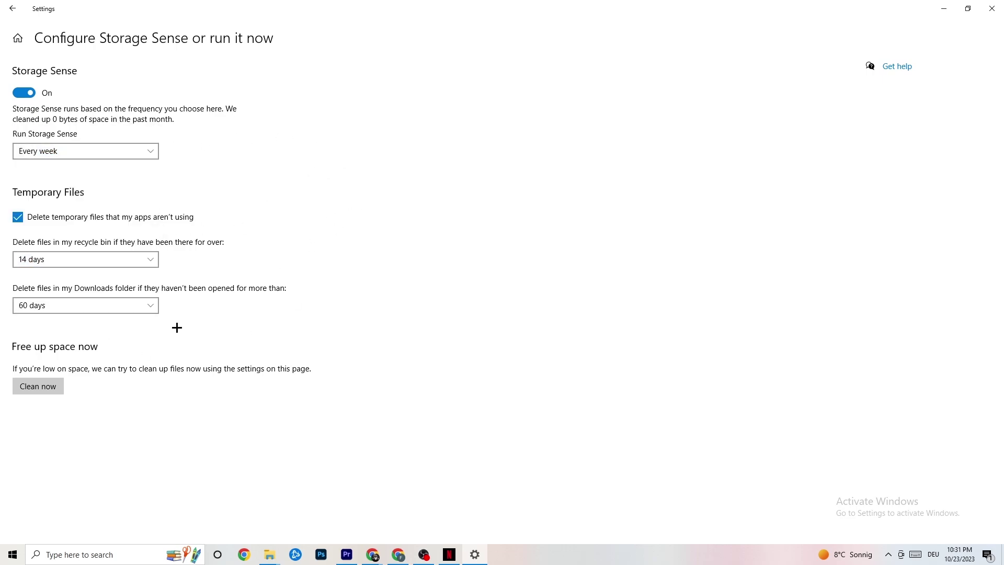
{"action": "left_click", "coordinate": [38, 386]}
{"action": "left_click", "coordinate": [10, 5]}
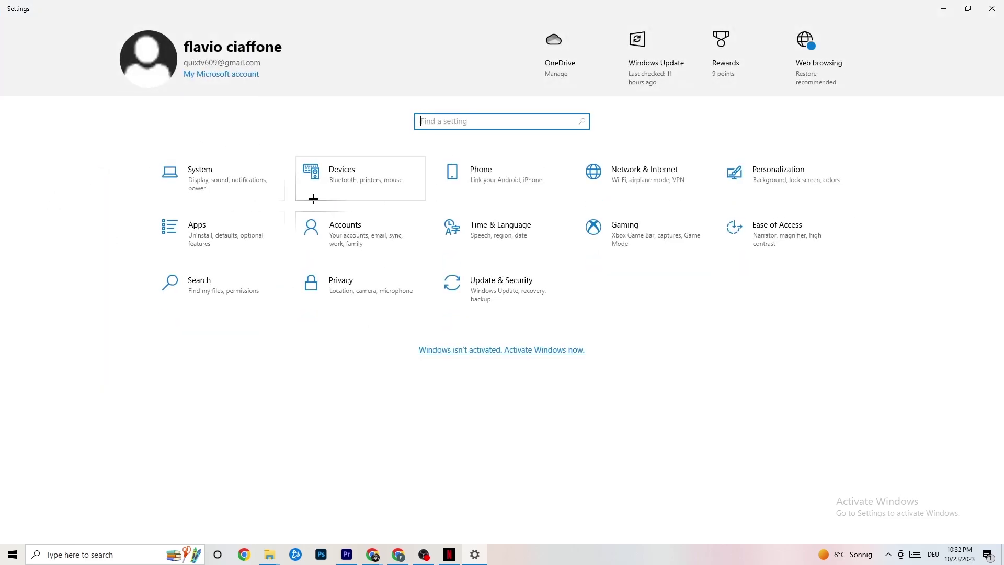
Check Gaming's Captures and Game Mode settings, then bring up the Update & Security page
{"action": "left_click", "coordinate": [669, 239]}
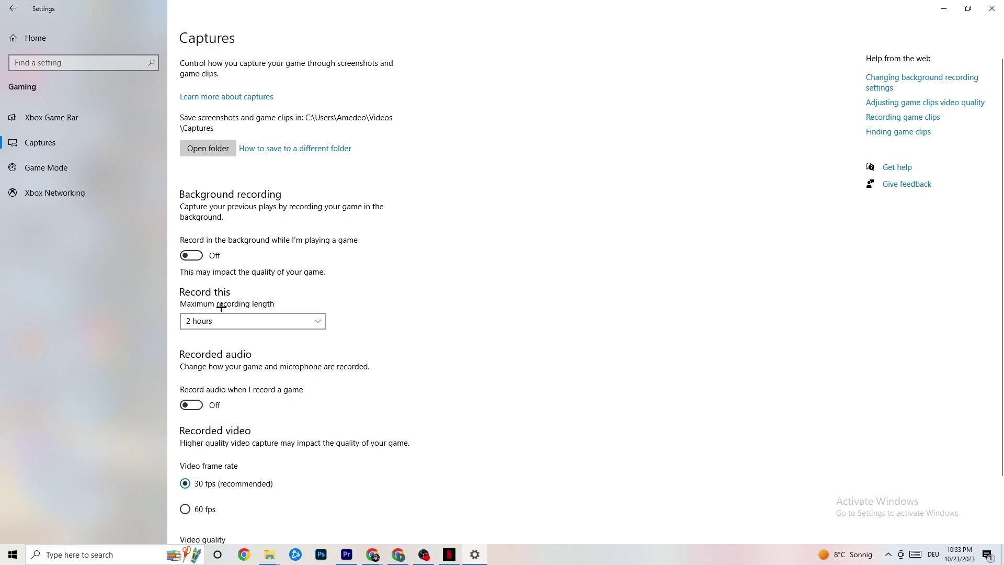
{"action": "left_click", "coordinate": [94, 175]}
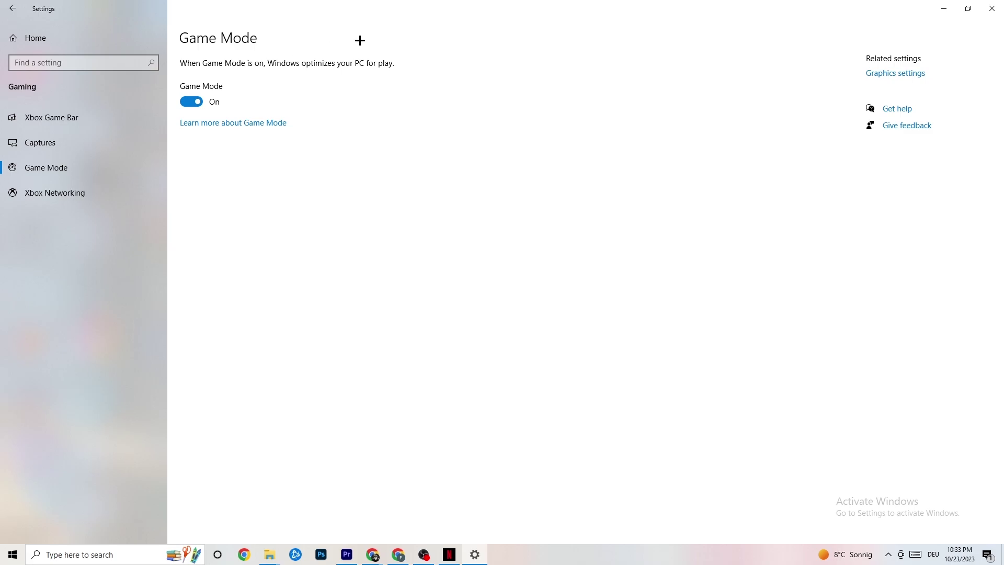
{"action": "left_click", "coordinate": [12, 8]}
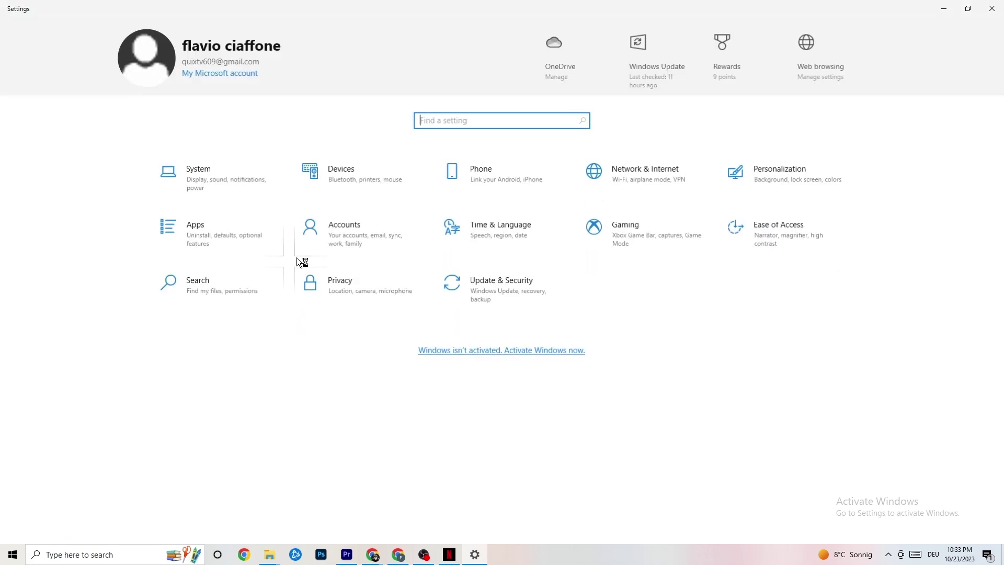
{"action": "left_click", "coordinate": [524, 299]}
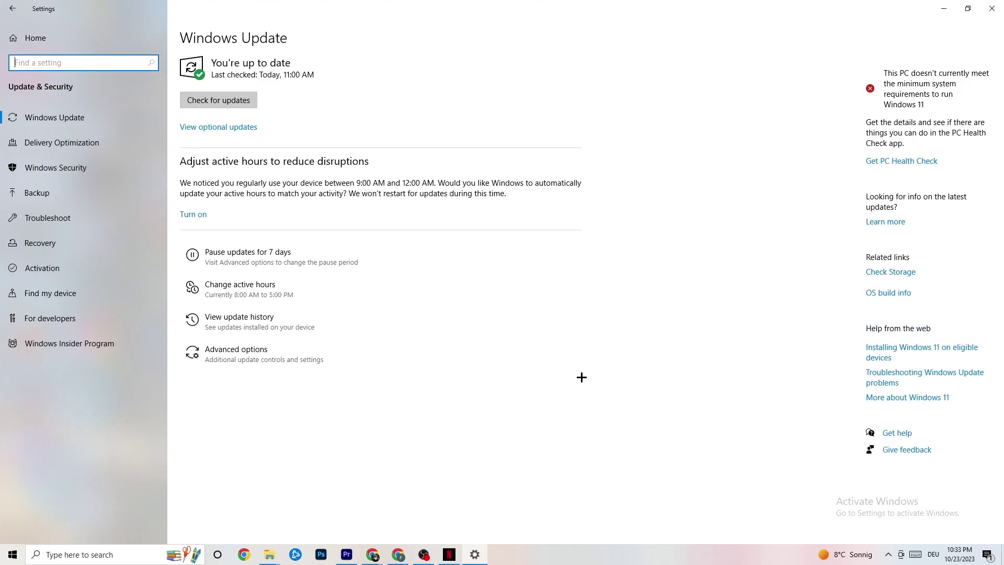
Review Troubleshoot, confirm Windows Update reports up to date, then close Settings to the desktop
{"action": "left_click", "coordinate": [59, 215]}
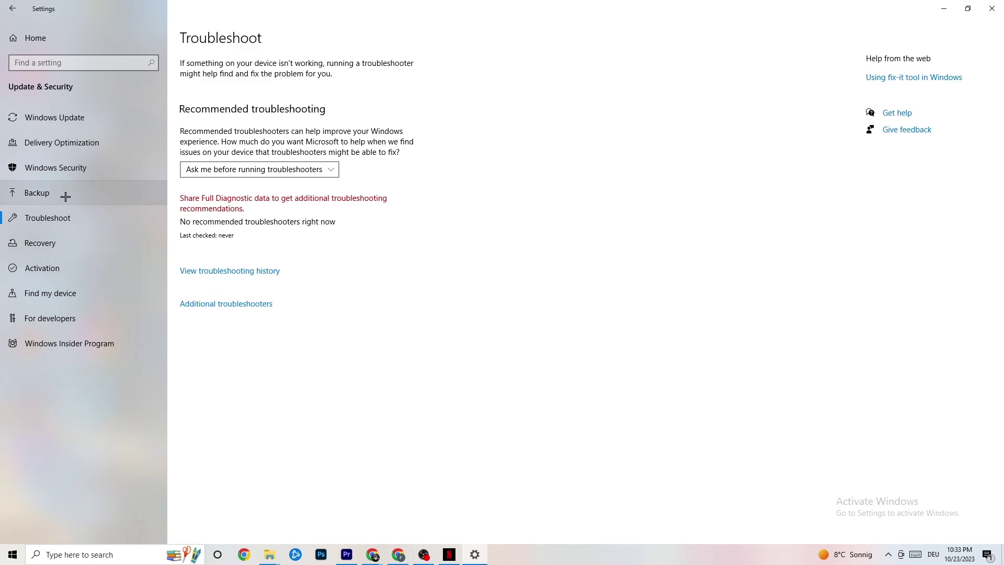
{"action": "left_click", "coordinate": [80, 118]}
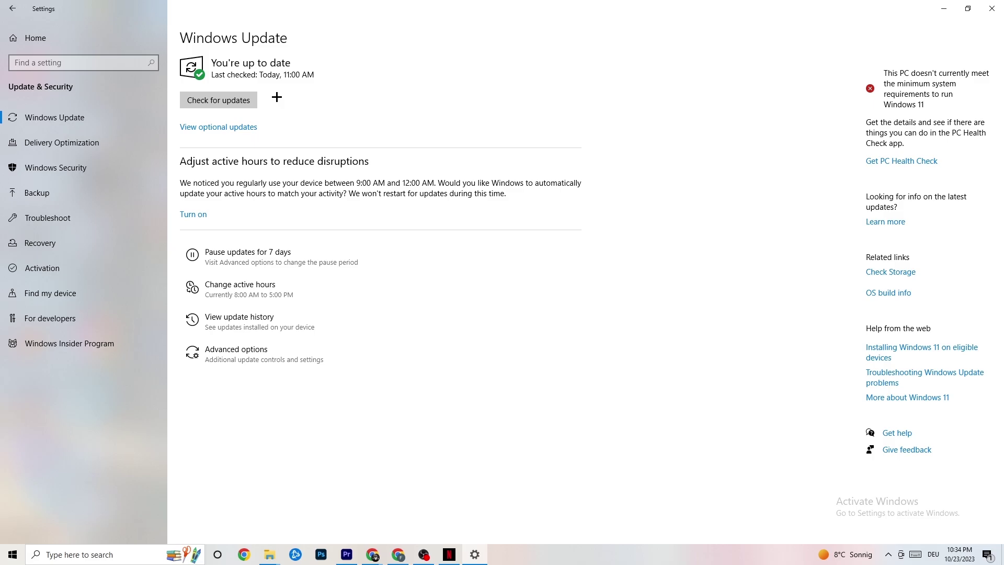
{"action": "left_click", "coordinate": [981, 11]}
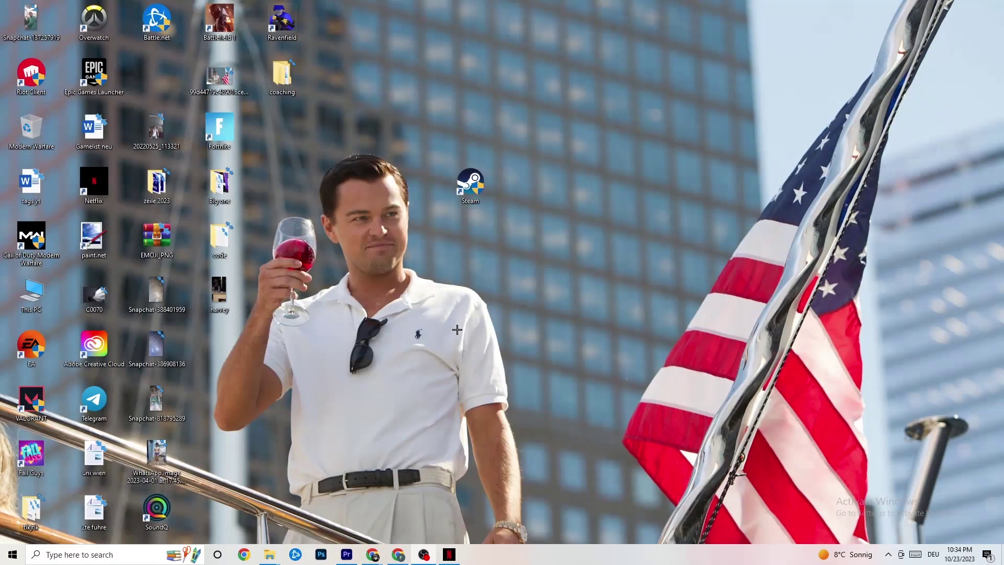